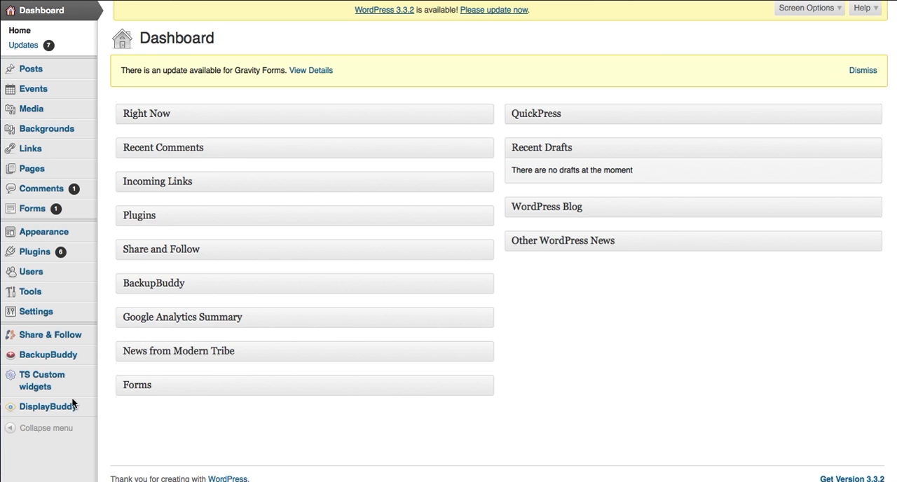
Open the image management page of the "Young Carers 1" slideshow group in DisplayBuddy.
mouse_move(62, 405)
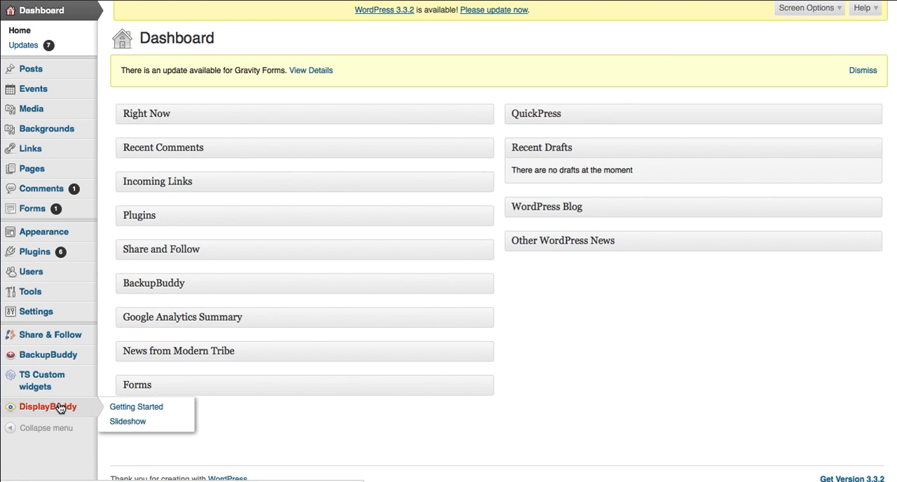
left_click(130, 421)
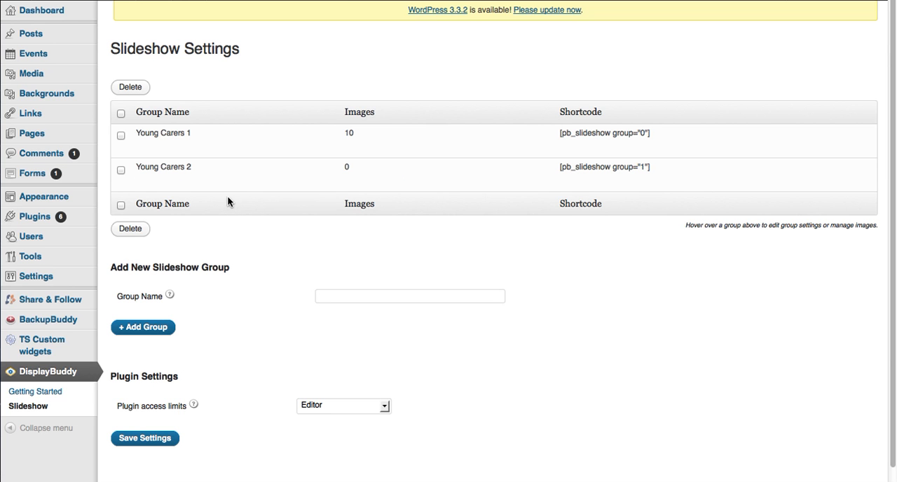
mouse_move(200, 142)
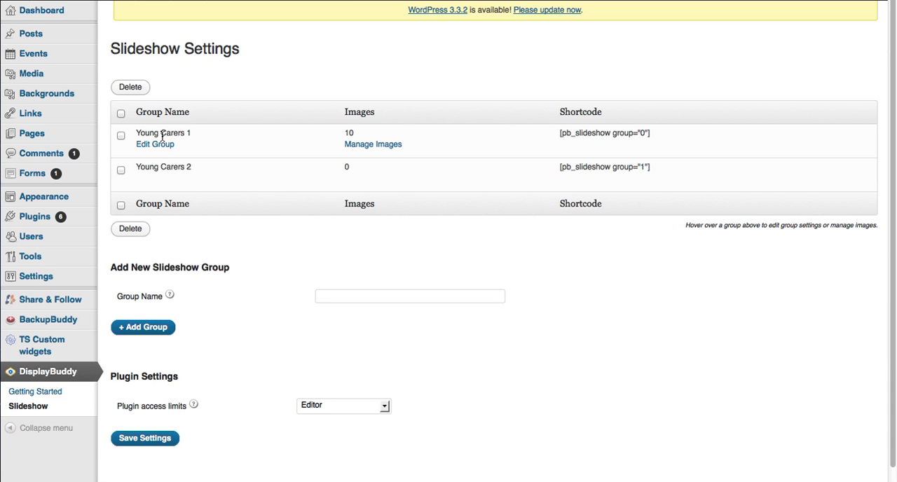
left_click(384, 146)
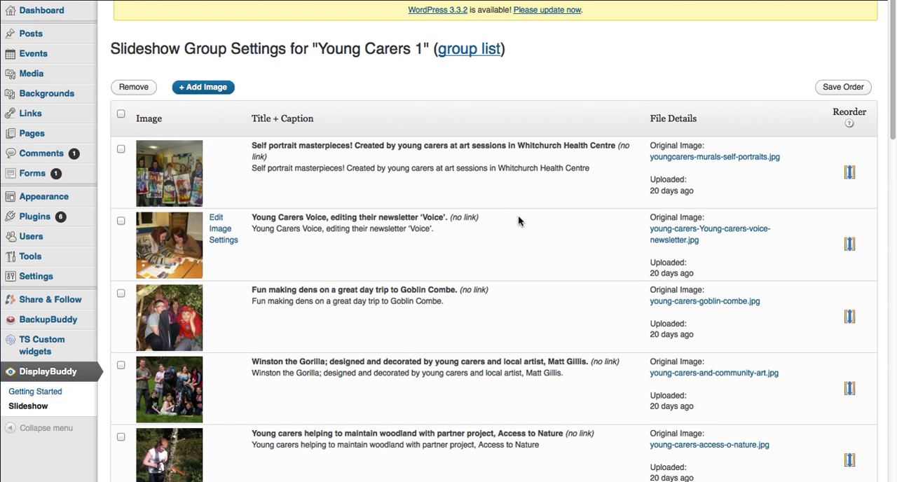
Reorder the slides so the self portrait image is first, the Goblin Combe image second and the Young Carers Voice image third.
scroll(524, 217, "down", 10)
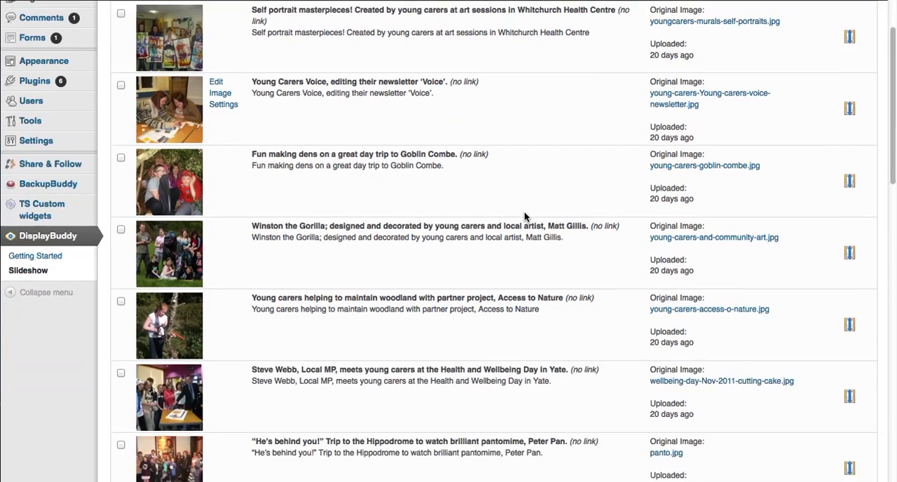
scroll(524, 213, "down", 8)
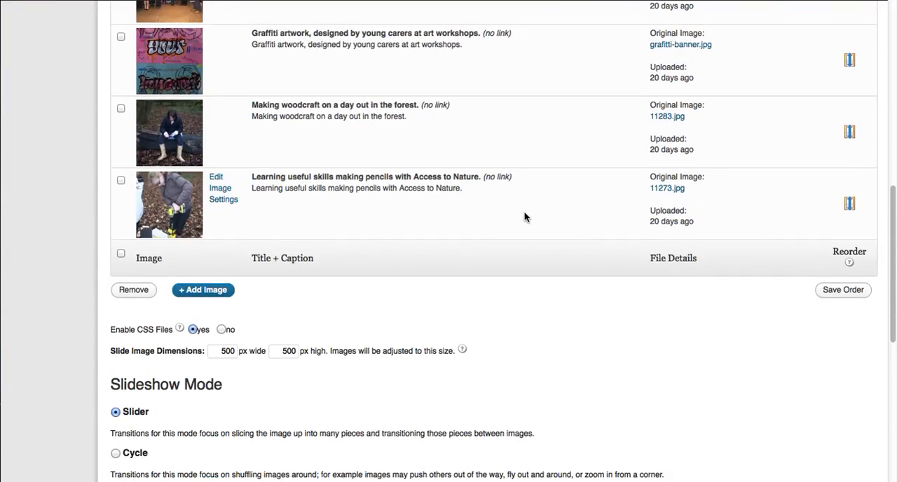
scroll(525, 210, "up", 7)
scroll(524, 216, "up", 10)
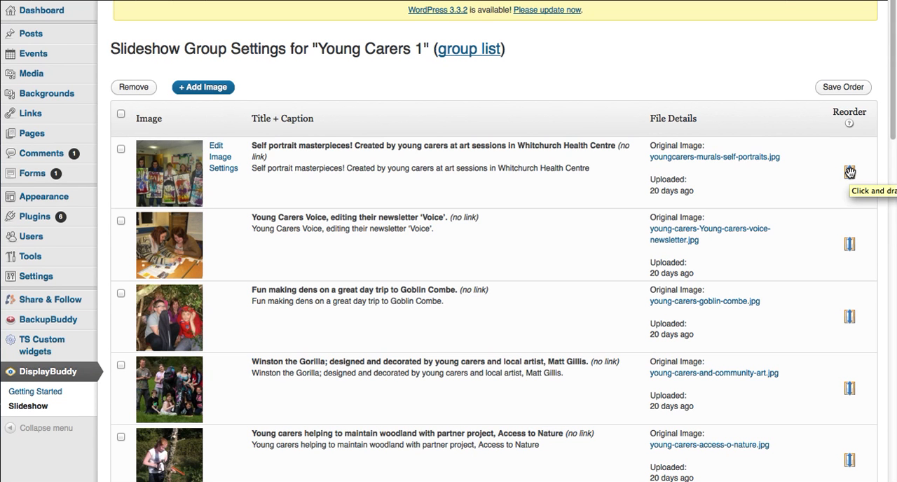
left_click_drag(849, 172, 849, 243)
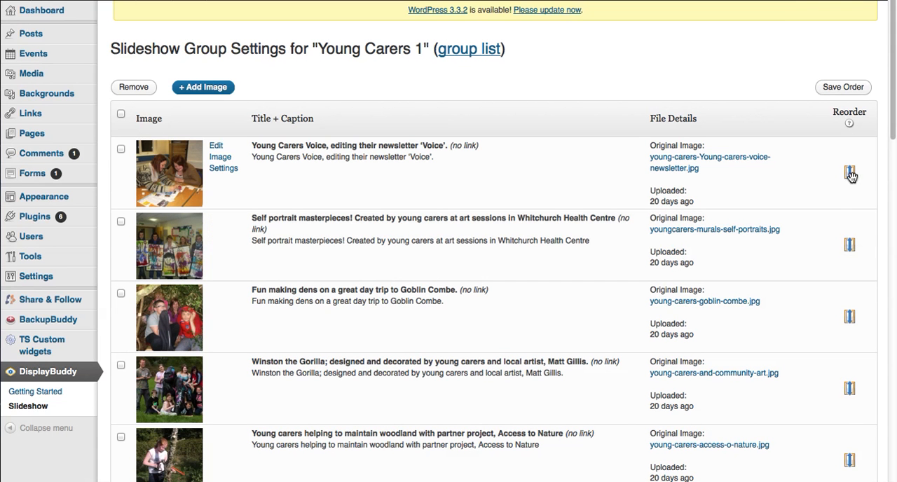
left_click_drag(848, 172, 843, 288)
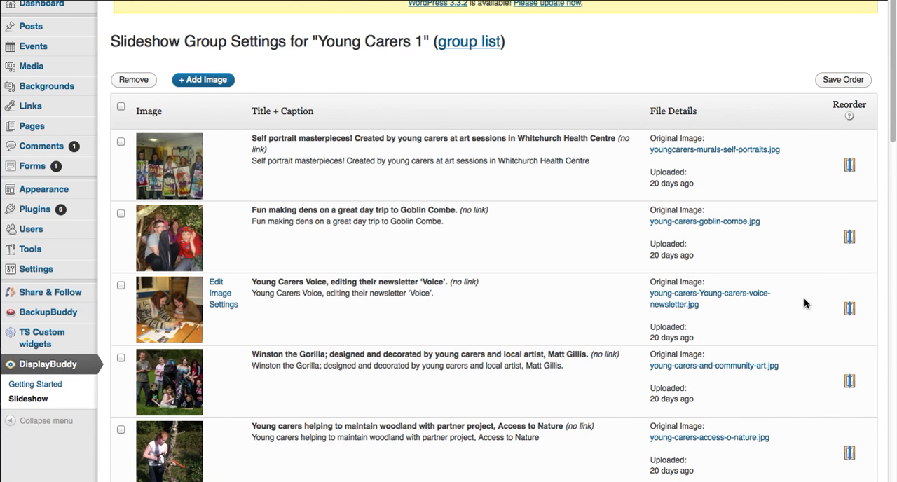
Review the title, caption and link settings of the self portrait slide and close its image settings without changes.
left_click_drag(894, 133, 874, 344)
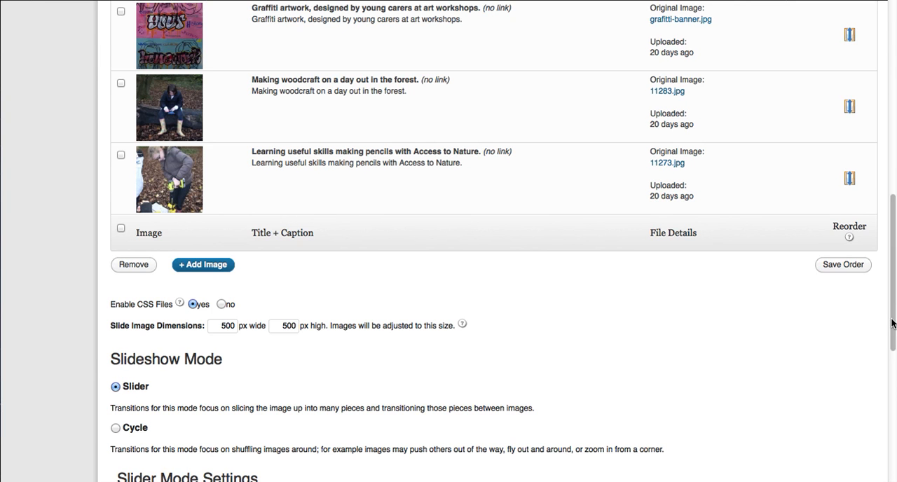
left_click_drag(893, 323, 857, 106)
mouse_move(659, 186)
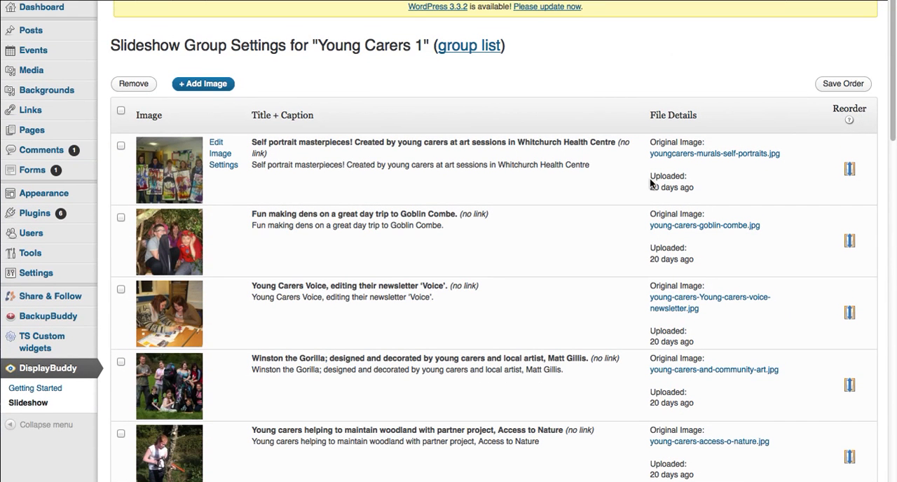
left_click(222, 155)
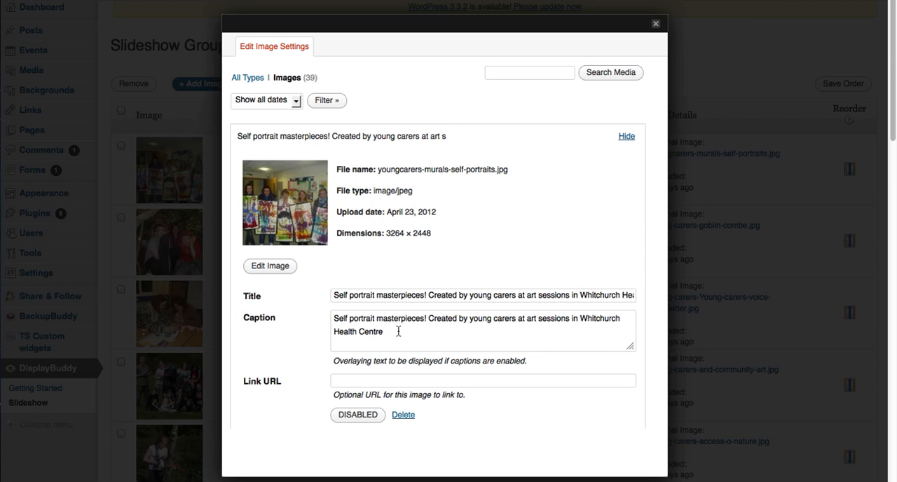
left_click_drag(400, 331, 334, 332)
left_click(434, 332)
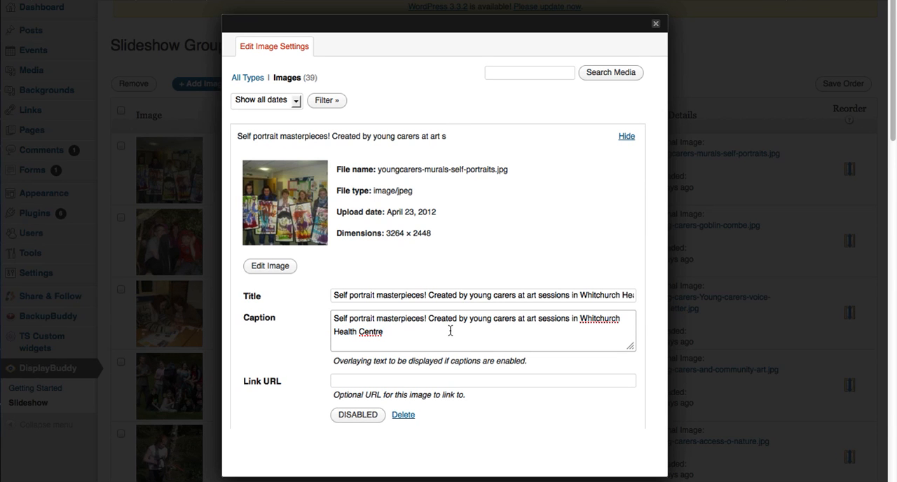
scroll(477, 335, "down", 3)
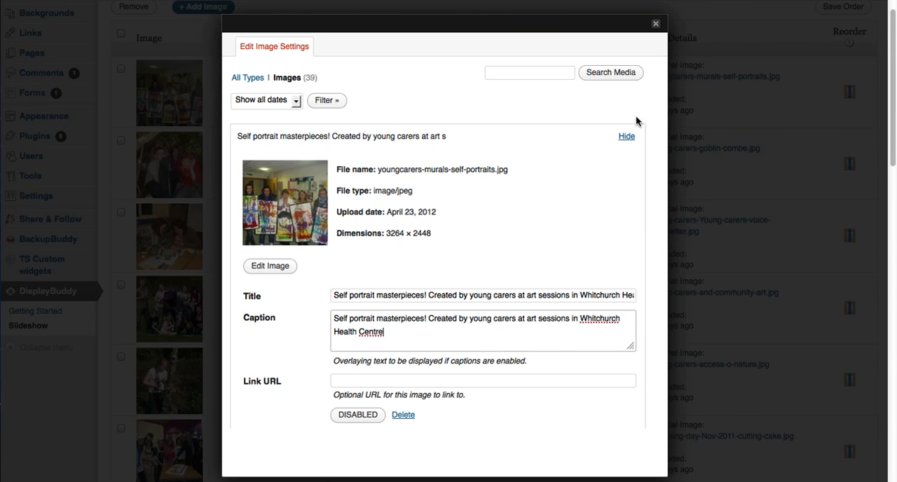
left_click(656, 26)
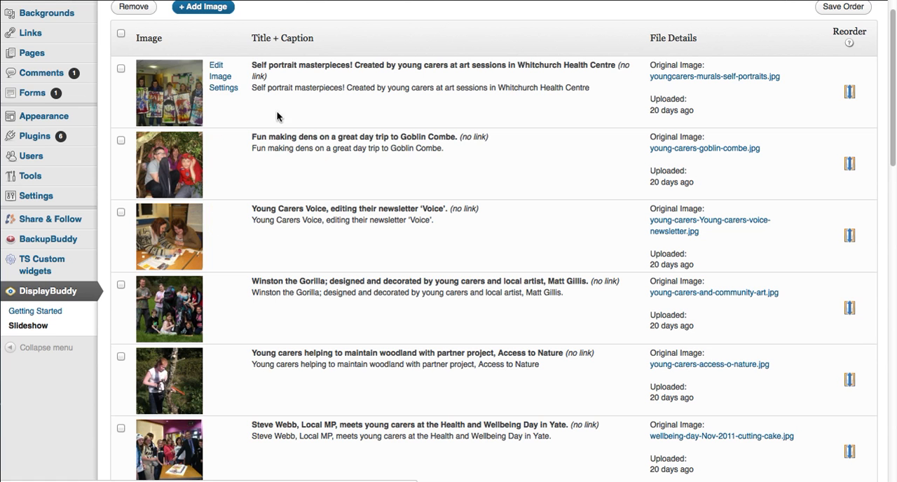
left_click(121, 68)
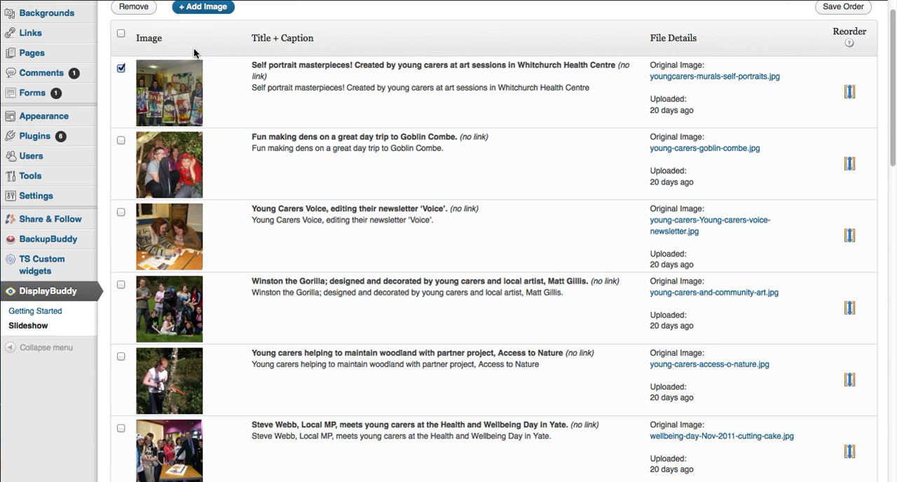
scroll(193, 52, "up", 1)
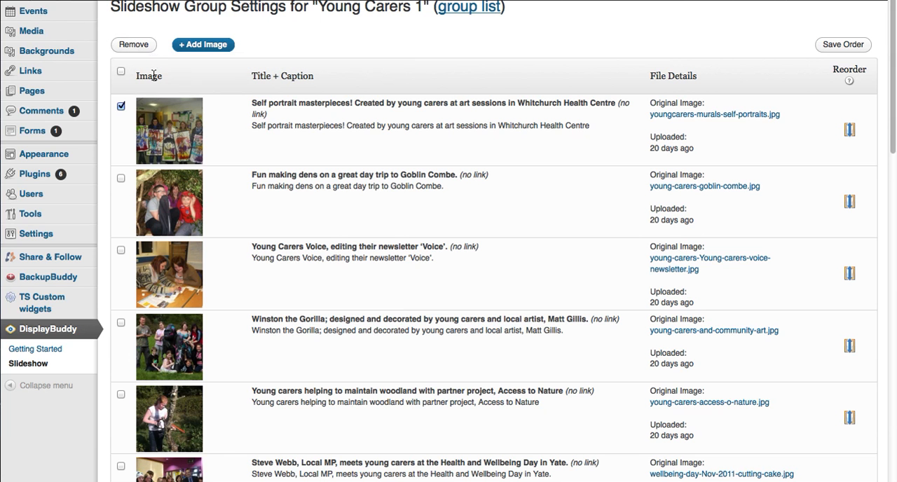
left_click(121, 106)
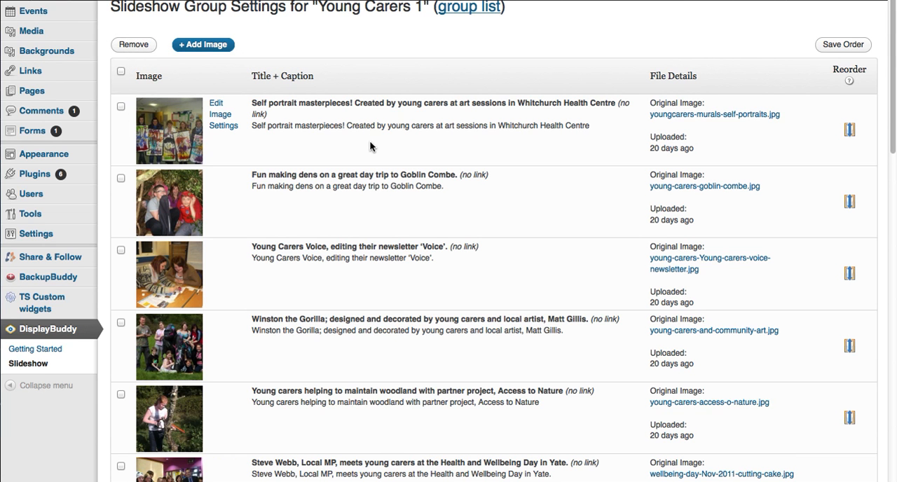
Upload IMG_0990.JPG from the computer to the media library as a new image for the slideshow group.
scroll(370, 145, "down", 5)
scroll(371, 145, "down", 6)
scroll(370, 142, "down", 3)
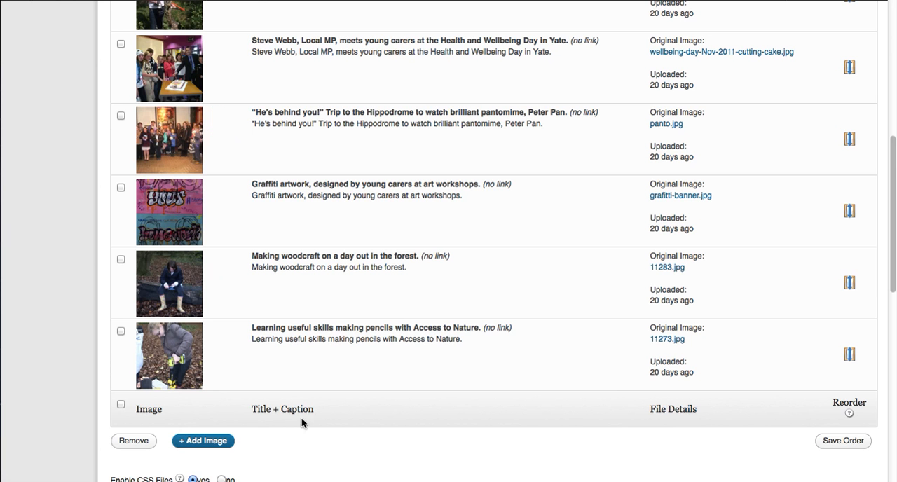
left_click(212, 442)
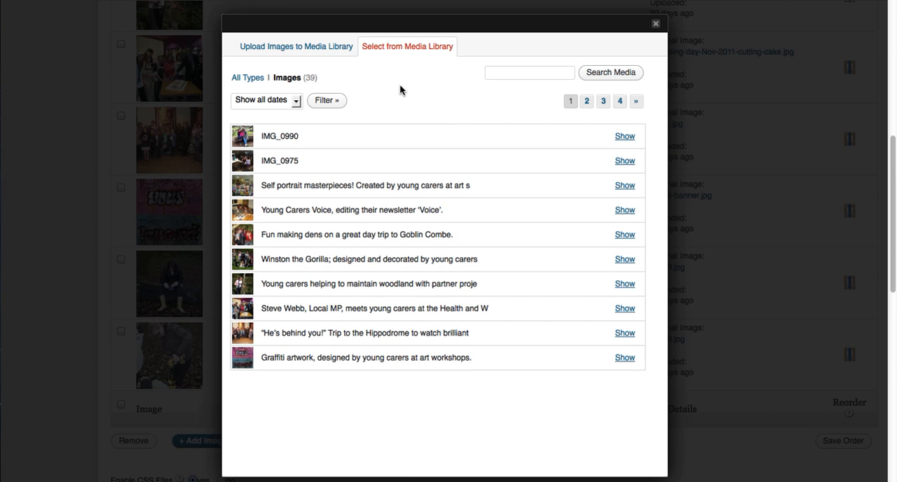
left_click(311, 48)
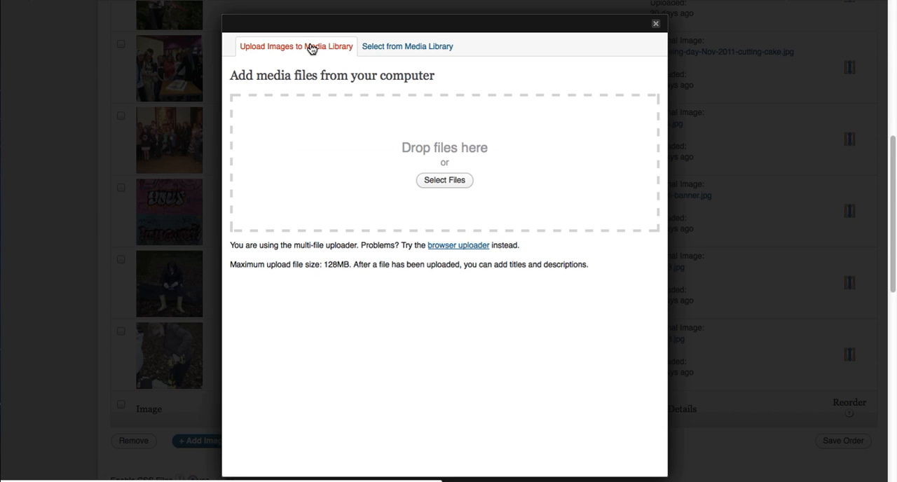
left_click(452, 182)
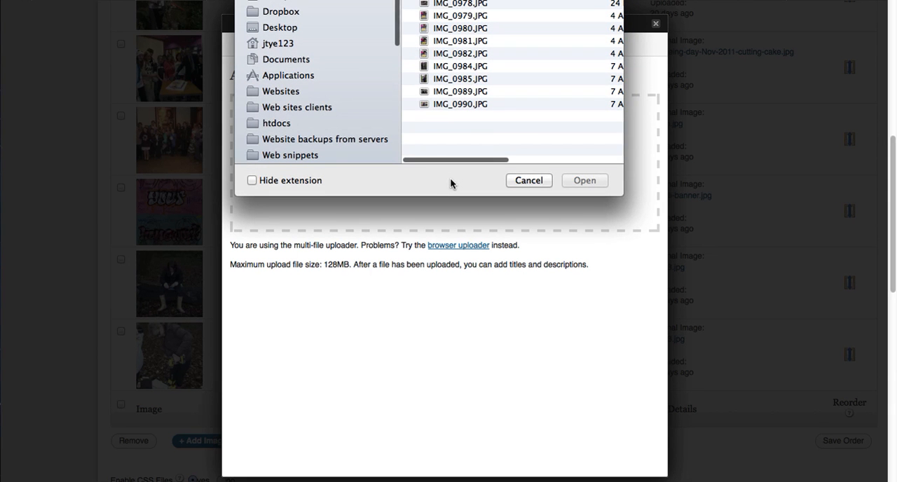
left_click(476, 104)
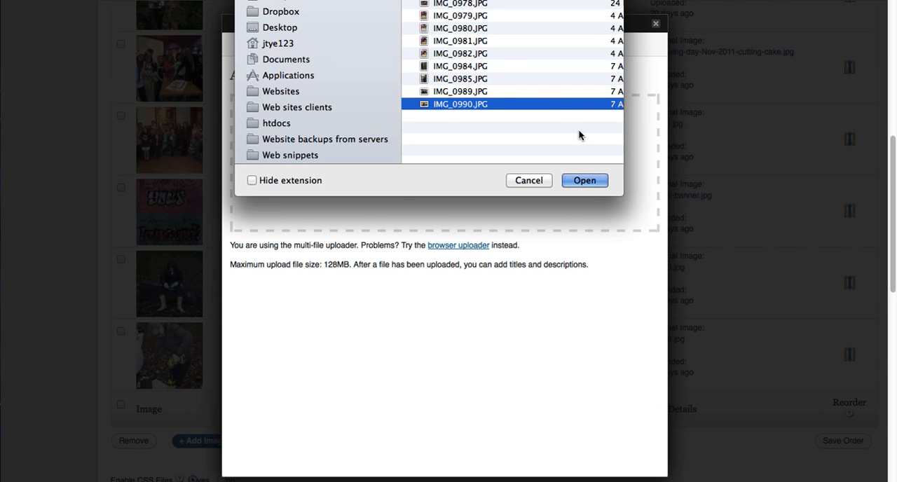
scroll(552, 112, "right", 3)
scroll(552, 107, "right", 5)
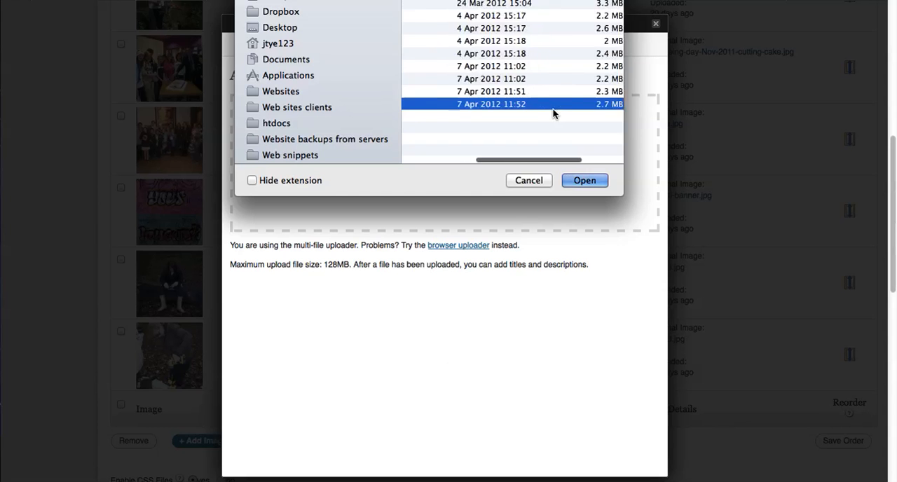
scroll(552, 108, "left", 10)
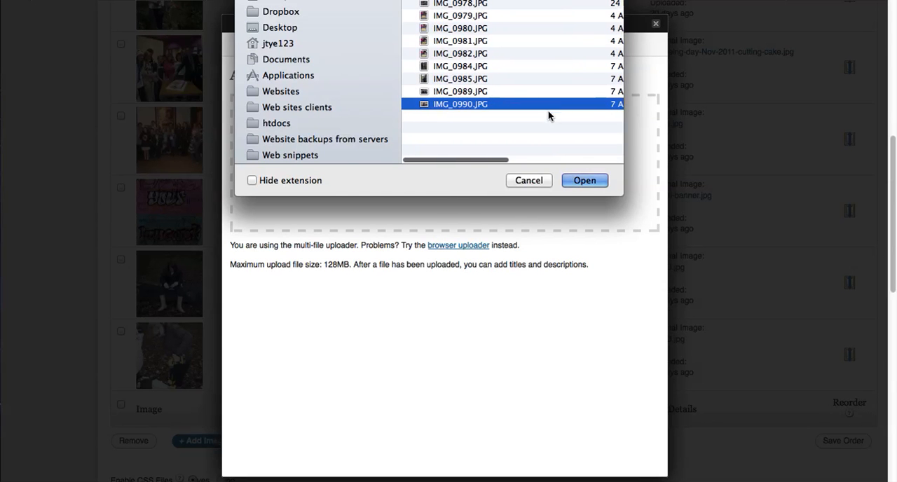
left_click(584, 180)
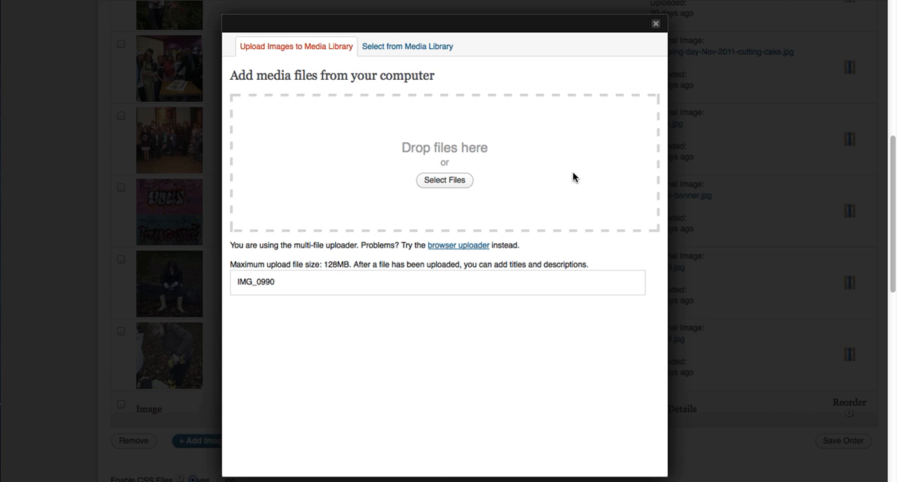
Show the details of the newly uploaded IMG_0990 in the media library and set its title to "Dummy image".
left_click(415, 47)
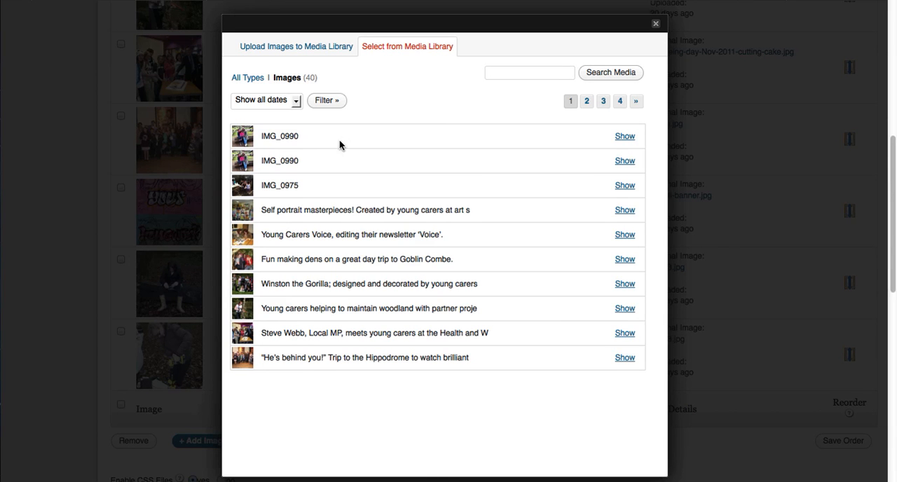
left_click(625, 138)
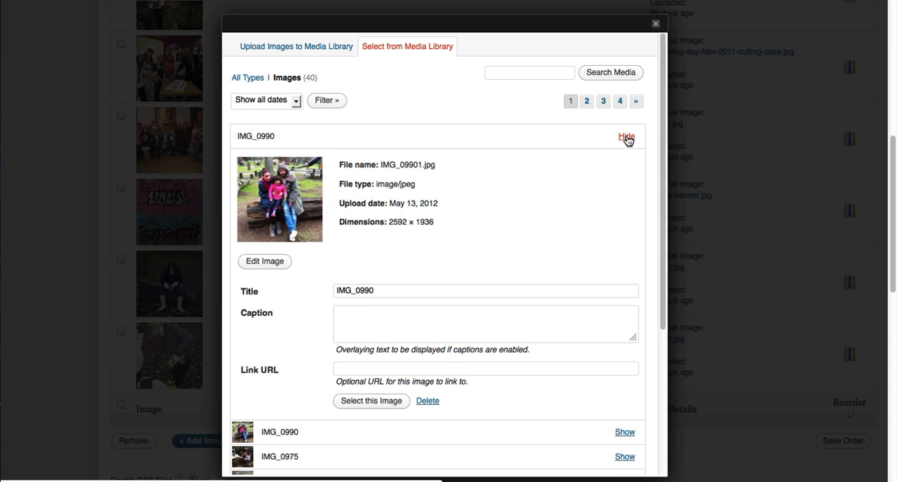
scroll(540, 249, "down", 1)
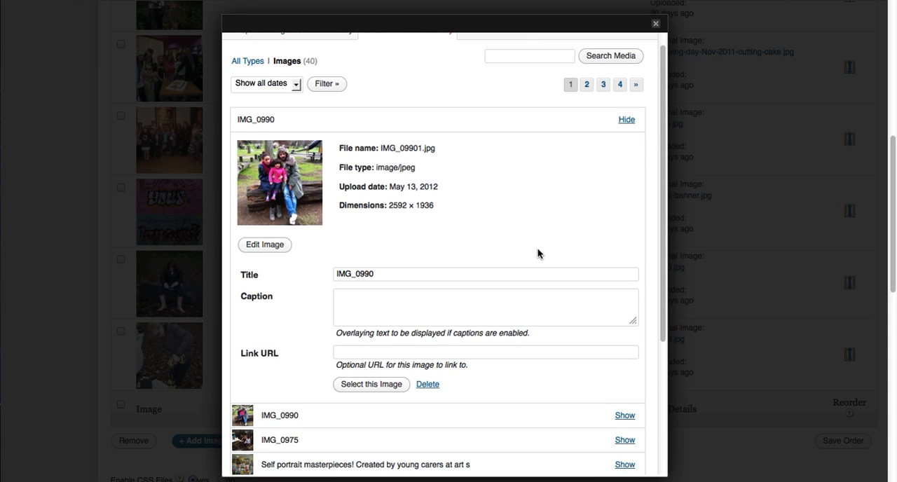
scroll(538, 252, "down", 3)
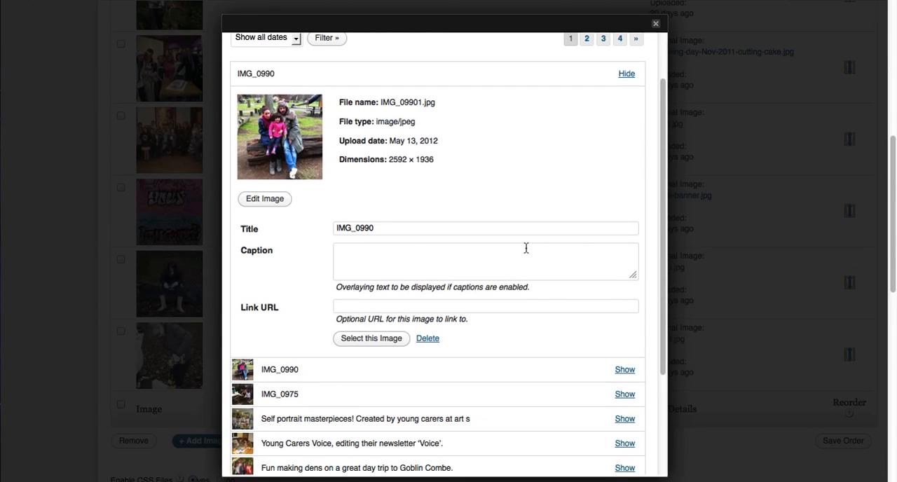
left_click_drag(383, 228, 331, 227)
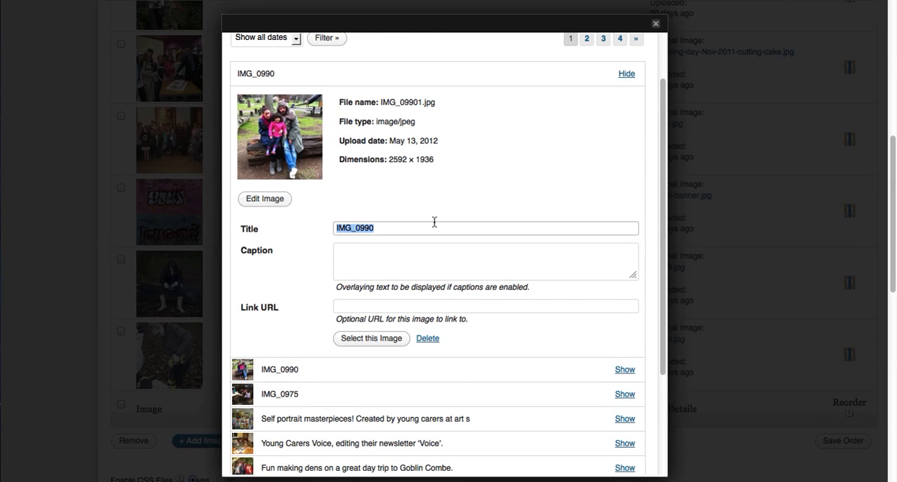
type("Dummy image")
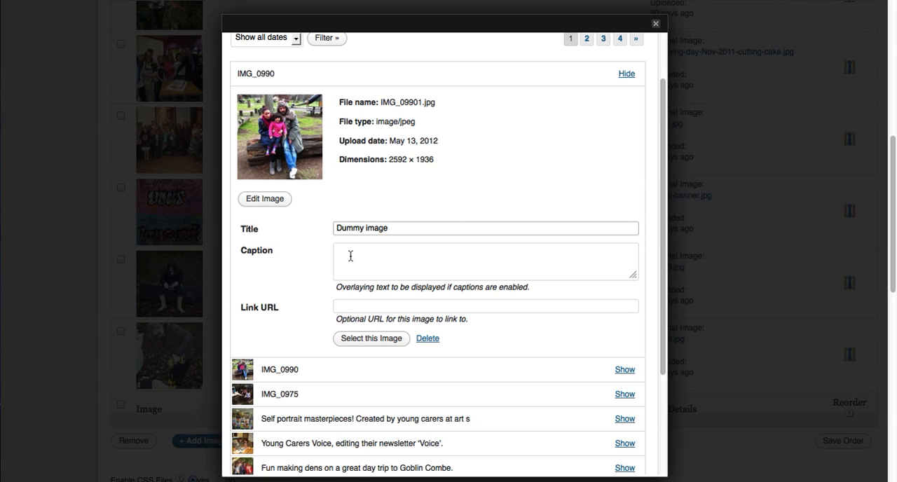
Copy the title "Dummy image" into the image's caption.
left_click_drag(392, 228, 339, 229)
key("super+c")
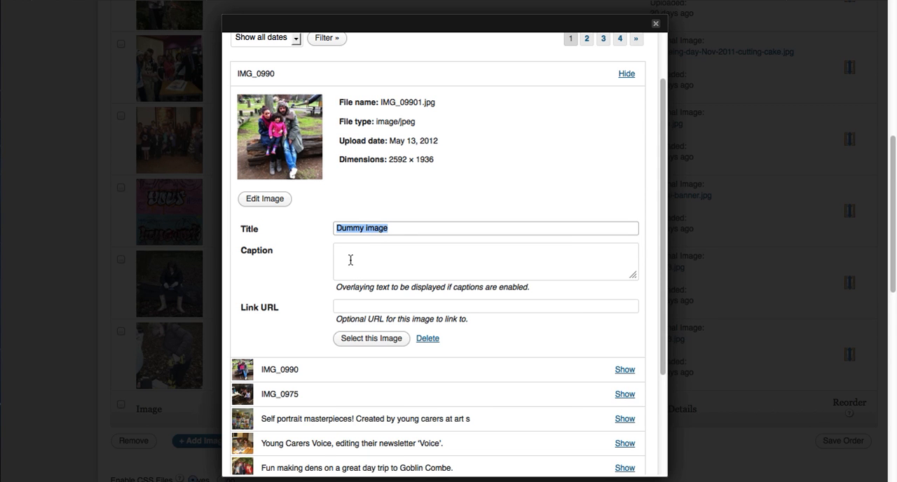
left_click(350, 254)
key("super+v")
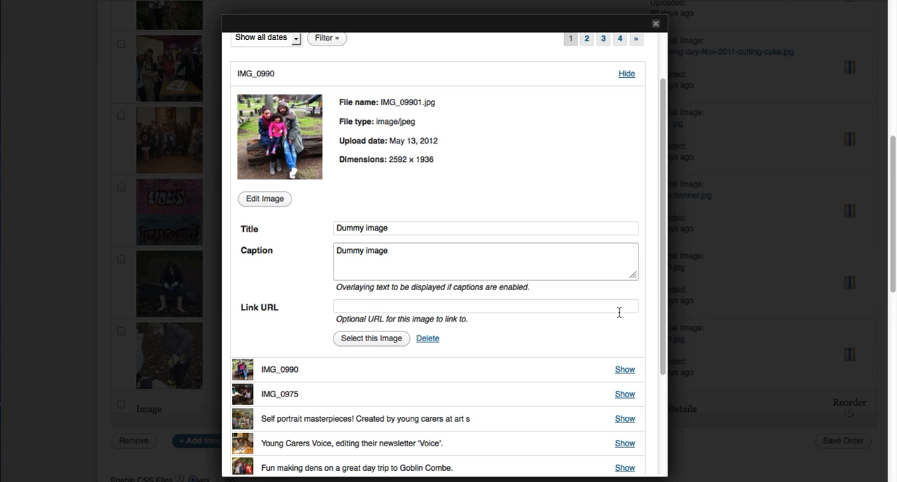
scroll(626, 326, "down", 4)
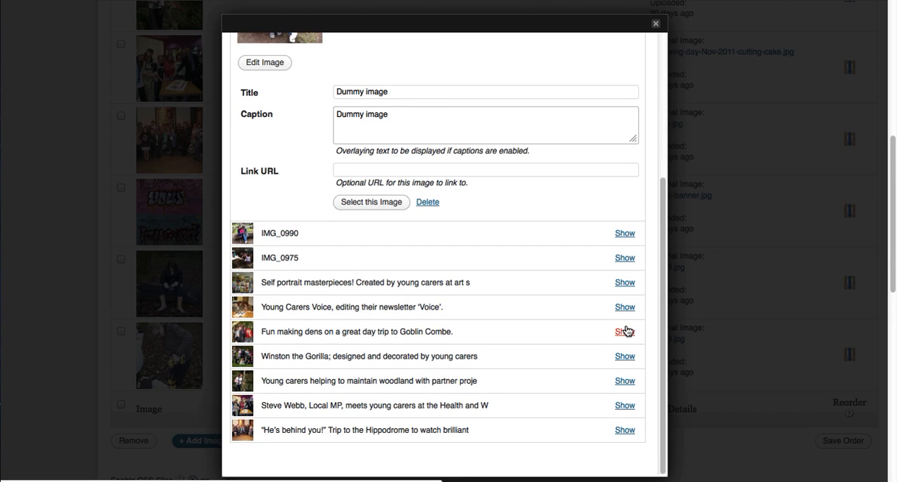
scroll(666, 312, "down", 1)
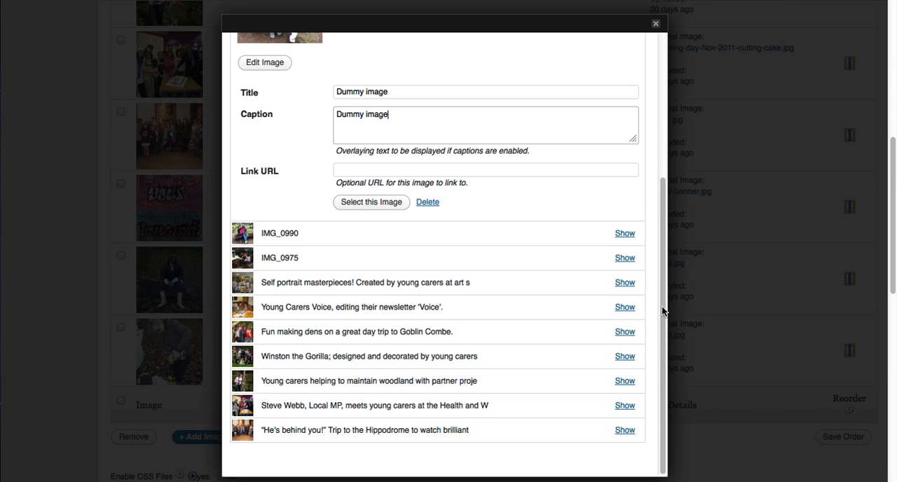
Add the captioned Dummy image from the media library to the Young Carers 1 slideshow and check its entry in the slide list.
left_click_drag(661, 306, 629, 148)
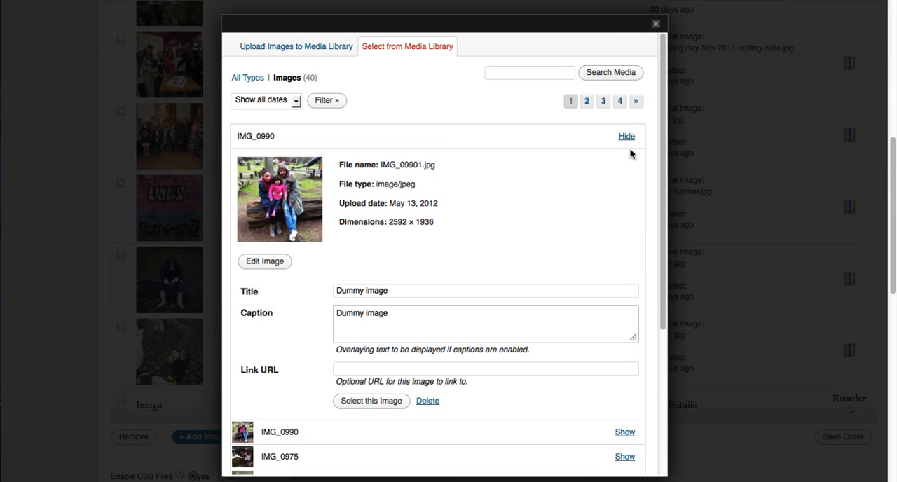
left_click(380, 401)
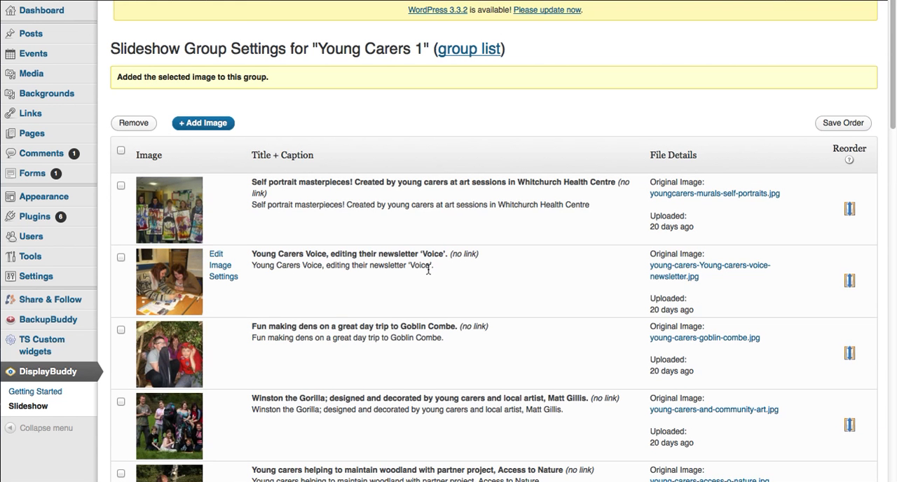
scroll(431, 281, "down", 5)
scroll(431, 281, "down", 5)
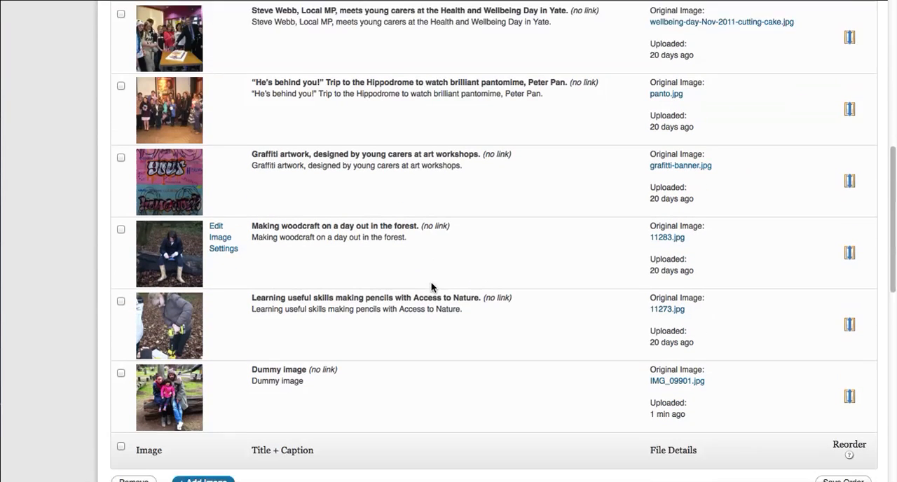
Remove the Dummy image slide from the Young Carers 1 slideshow group.
scroll(431, 282, "down", 1)
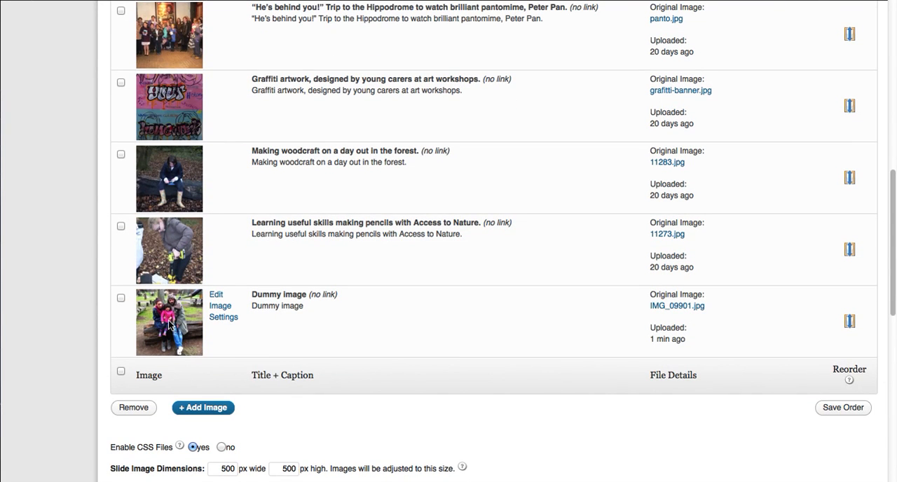
left_click(121, 298)
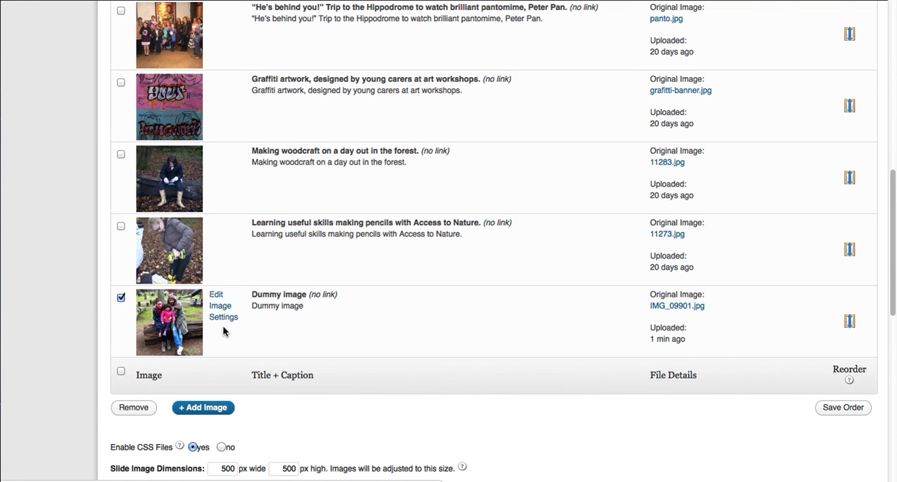
left_click(140, 408)
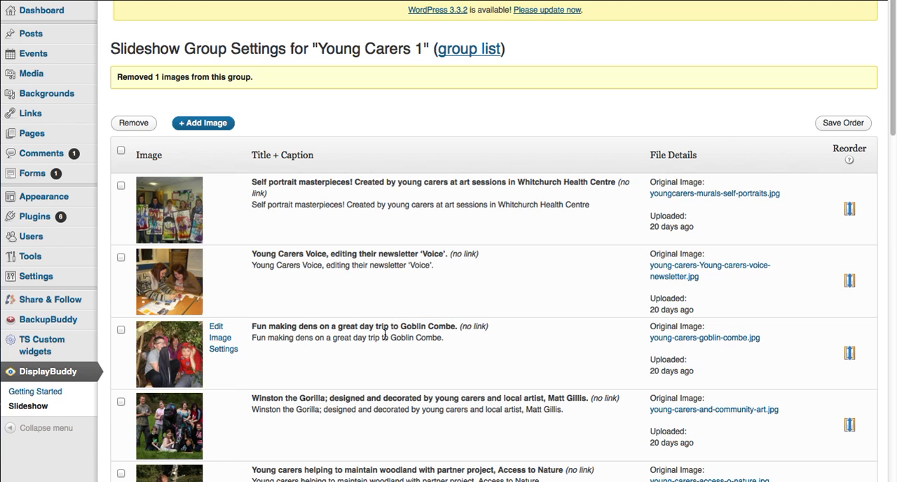
Return to the list of slideshow groups and examine the shortcode of the Young Carers 1 group.
left_click(34, 407)
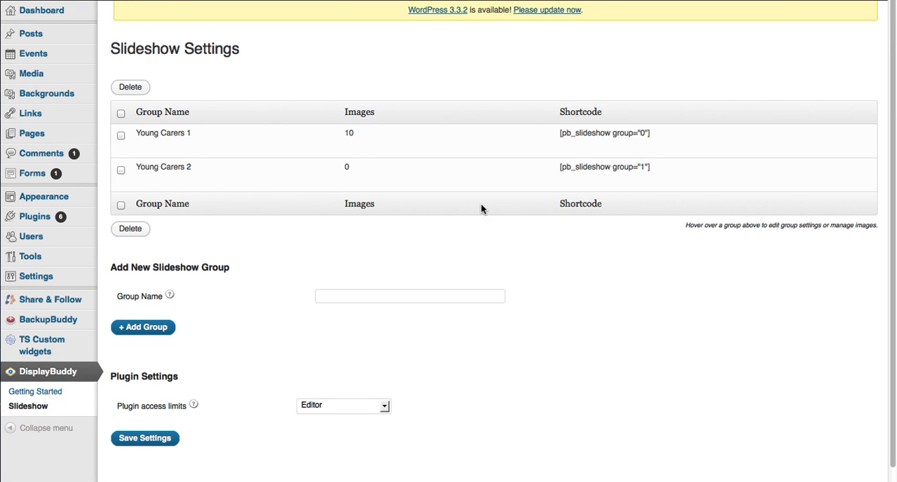
mouse_move(669, 147)
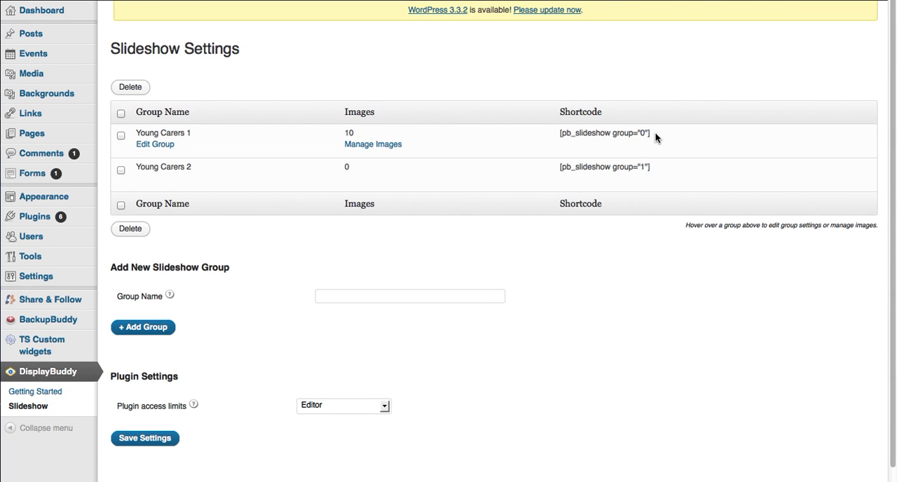
left_click_drag(650, 134, 559, 135)
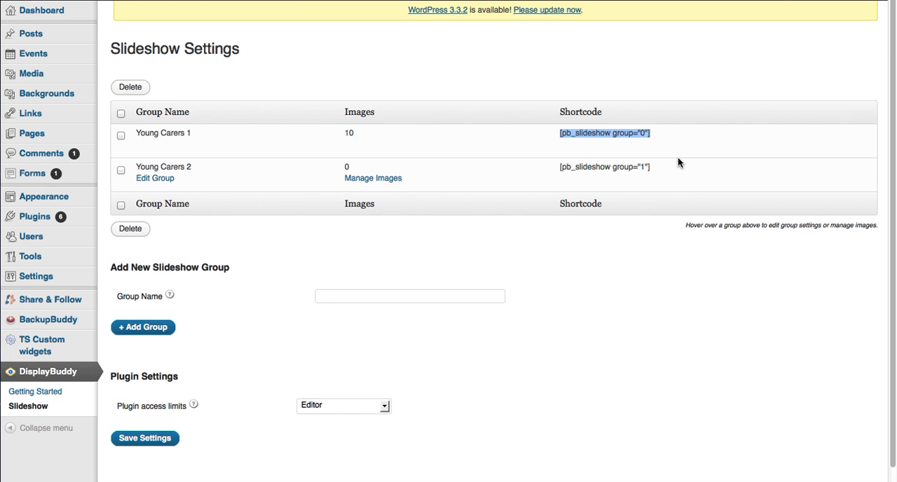
left_click(558, 280)
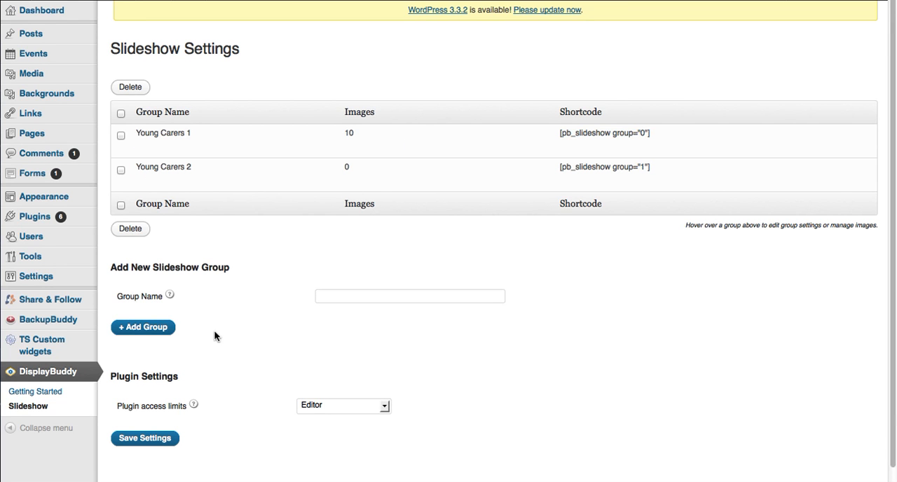
Add a new slideshow group named "Young Carers 3".
left_click(161, 327)
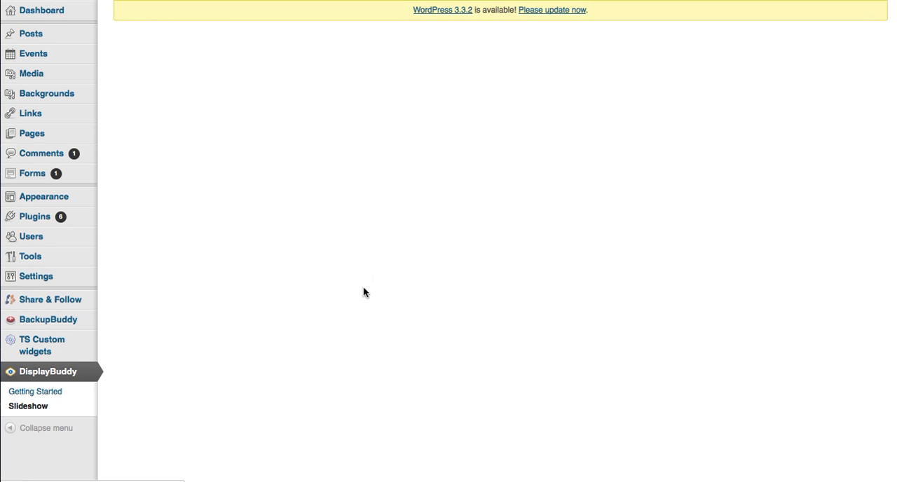
left_click(349, 334)
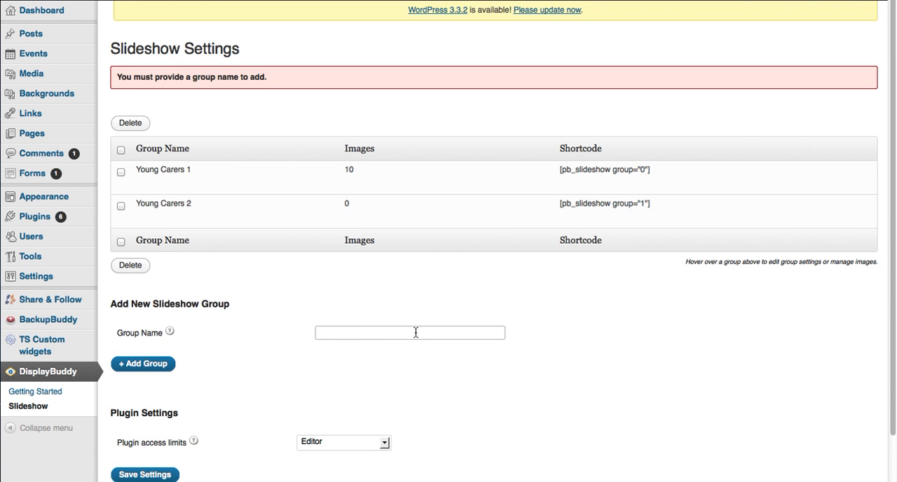
type("Yo")
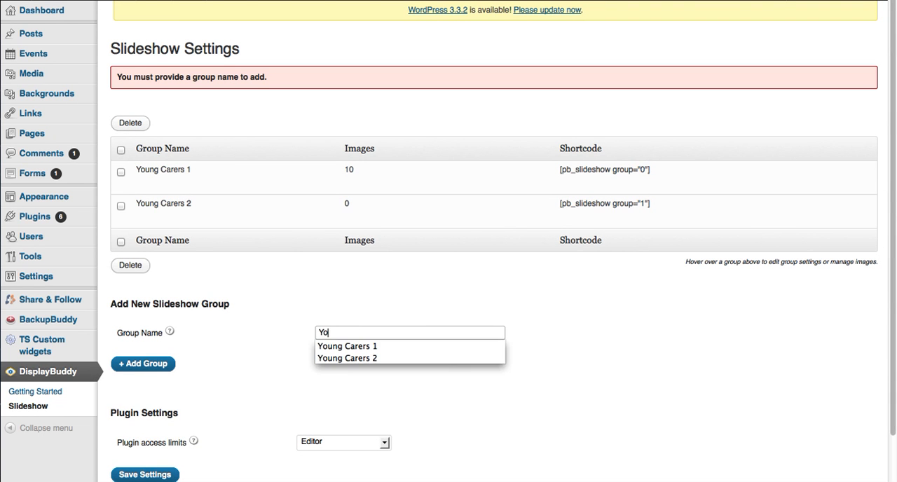
type("ung Carers 3")
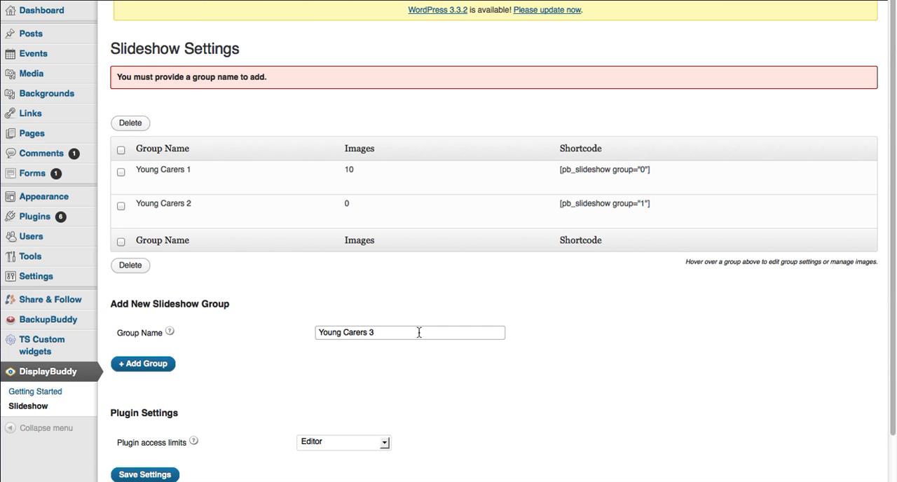
left_click(151, 363)
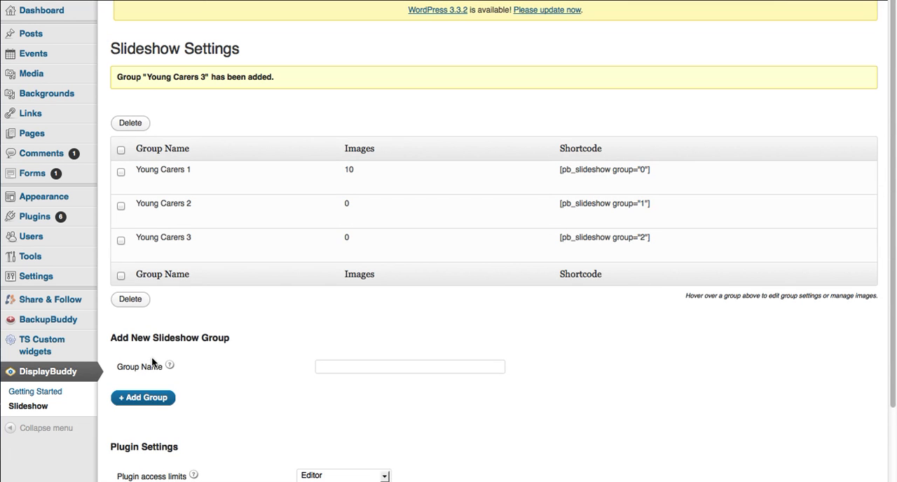
Copy the Young Carers 1 group's shortcode [pb_slideshow group="0"].
mouse_move(161, 239)
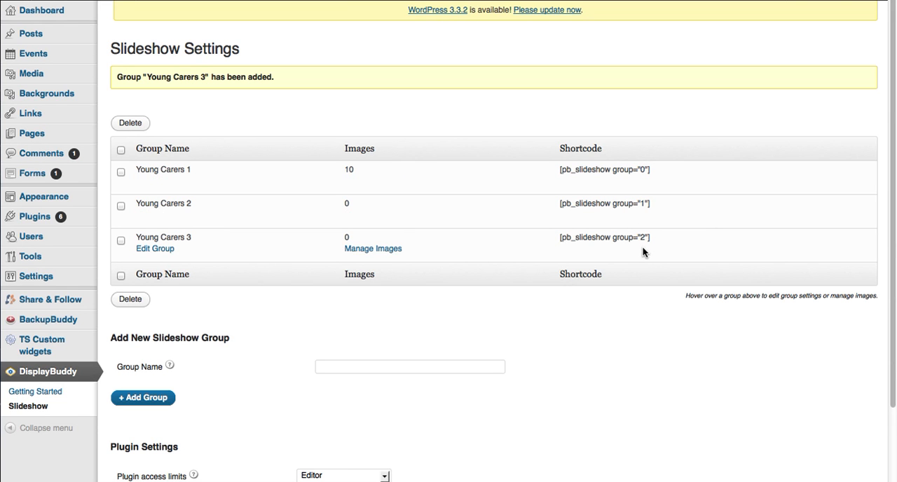
left_click_drag(652, 169, 546, 171)
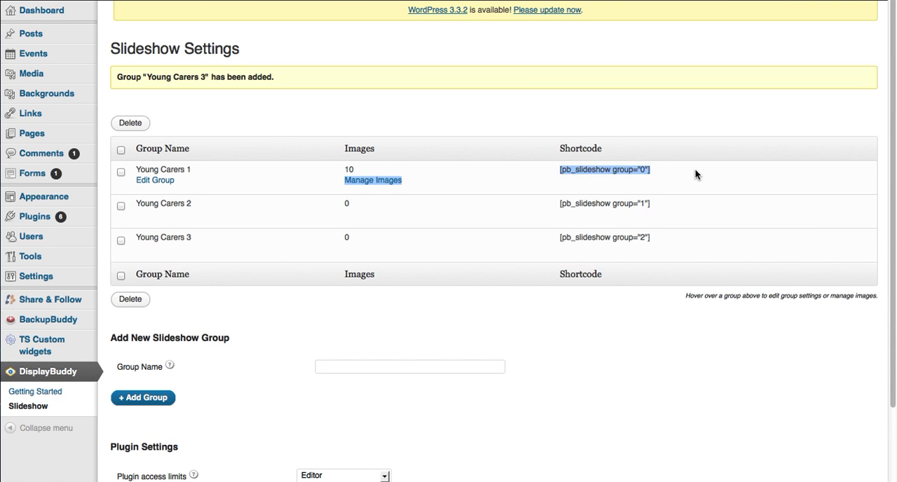
left_click(652, 172)
left_click_drag(653, 170, 555, 169)
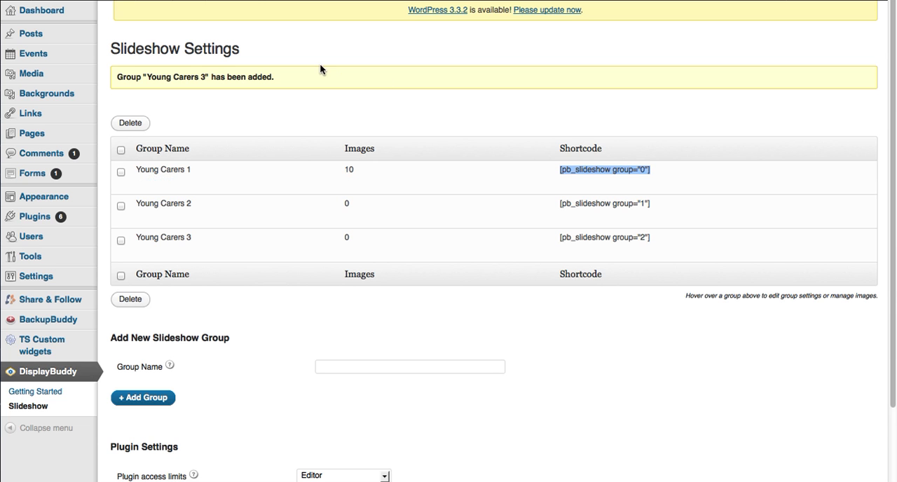
Visit the live site's Young Carers page and open that page for editing.
scroll(261, 34, "down", 1)
scroll(261, 33, "up", 1)
mouse_move(131, 6)
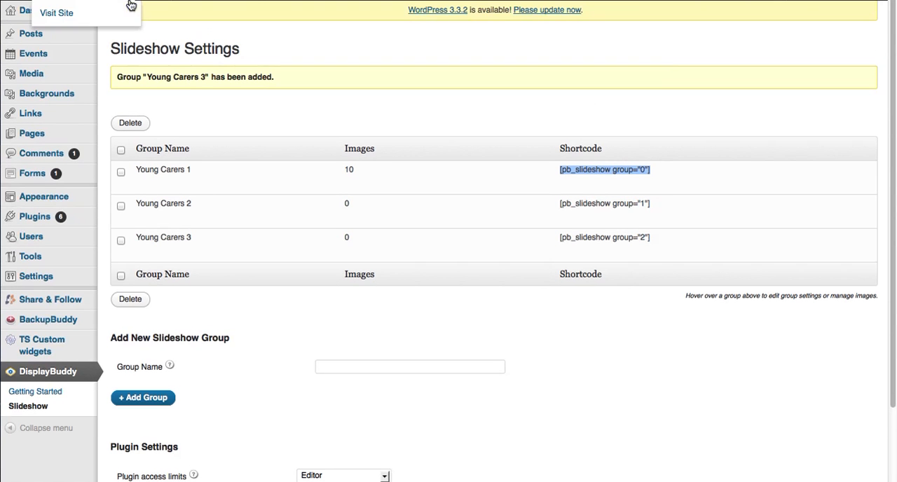
left_click(63, 15)
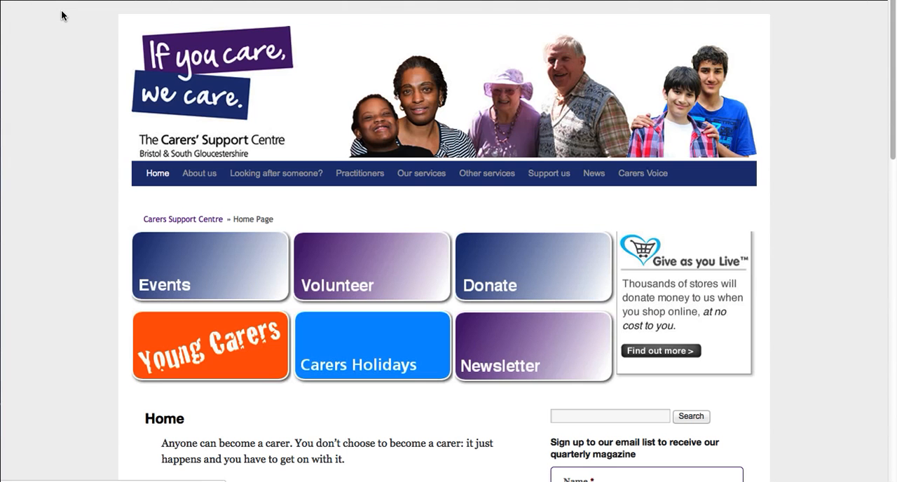
left_click(238, 351)
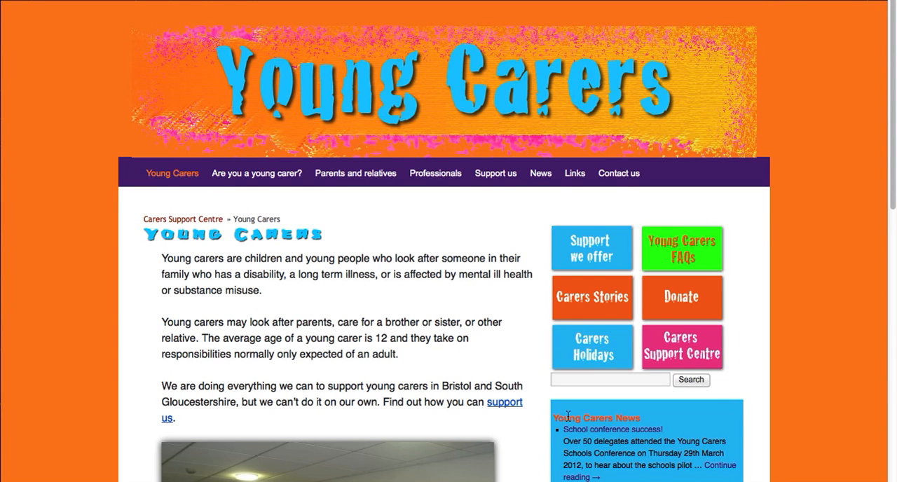
scroll(535, 449, "down", 10)
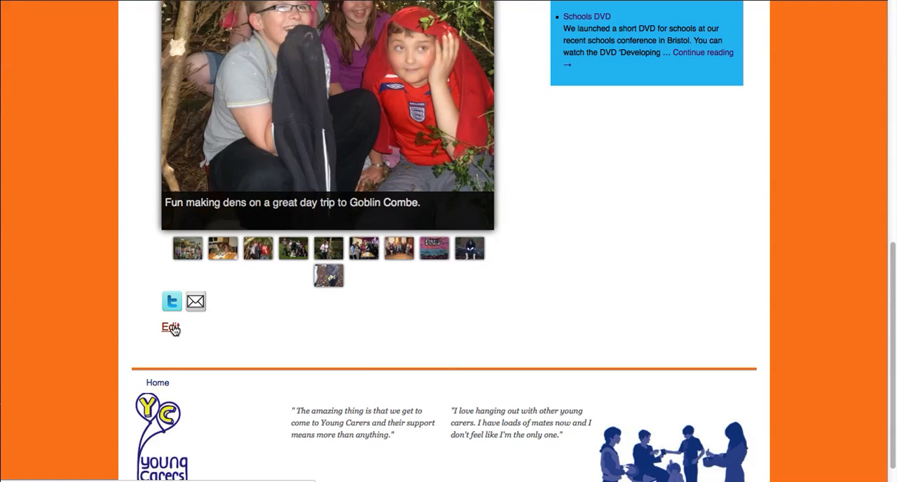
left_click(172, 328)
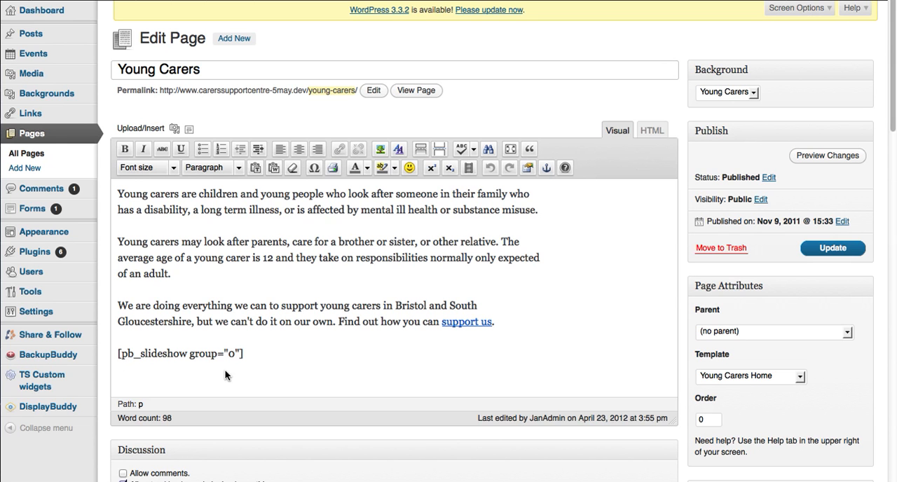
Paste the shortcode [pb_slideshow group="0"] on a new line below the existing one, update the Young Carers page and view it.
left_click(264, 357)
key("Return")
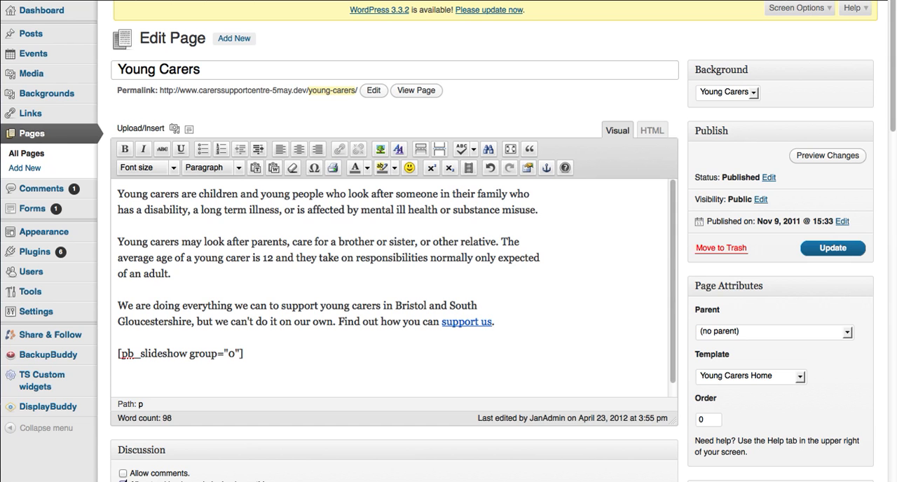
type("[pb_slideshow group=\"o\"]")
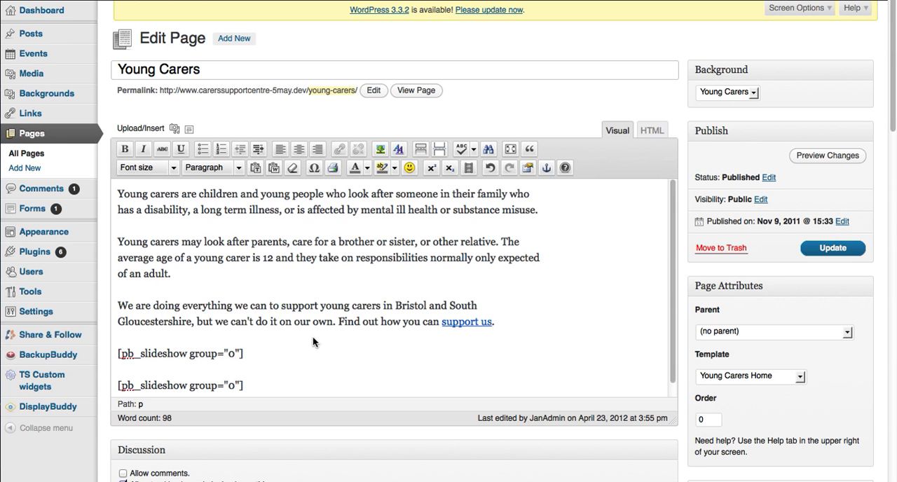
left_click(834, 247)
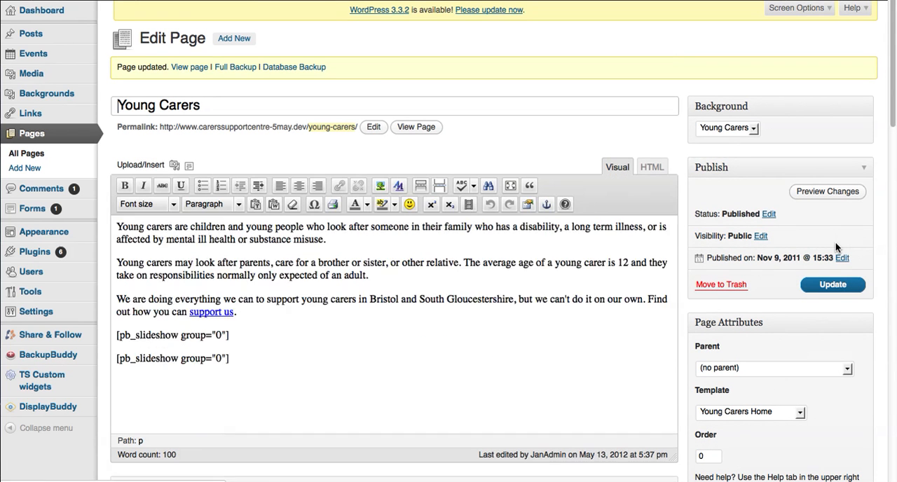
left_click(423, 127)
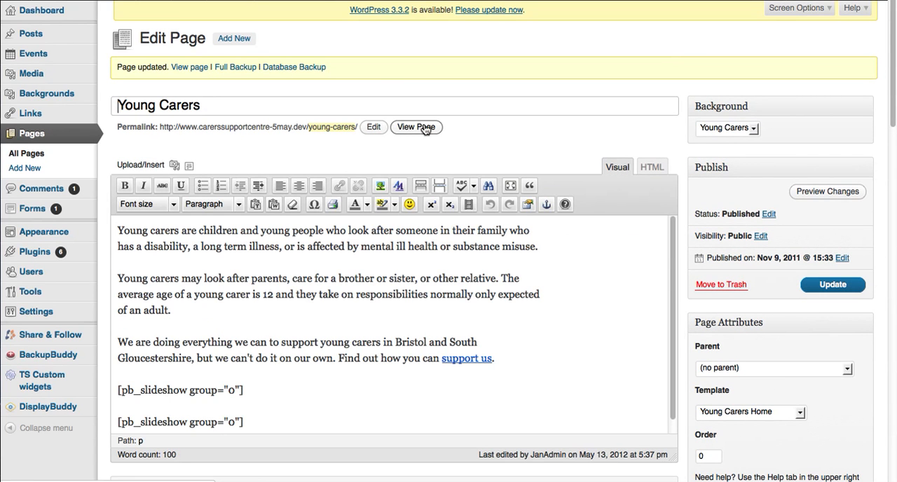